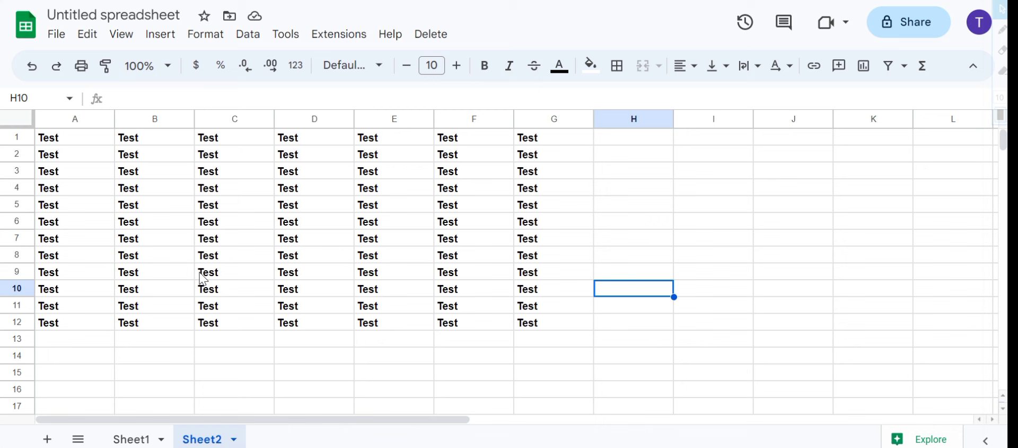
# Step: Test deleting A1's text and clearing its bold formatting, undoing both changes
pyautogui.click(89, 145)
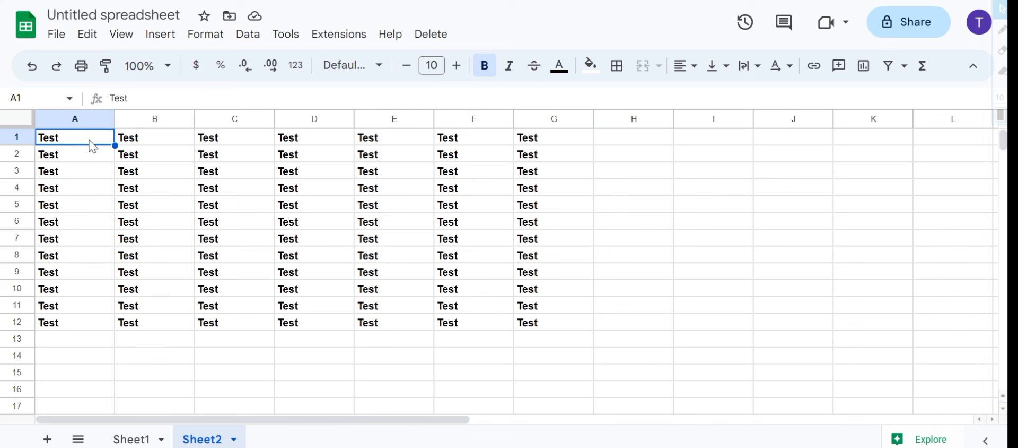
pyautogui.press('Delete')
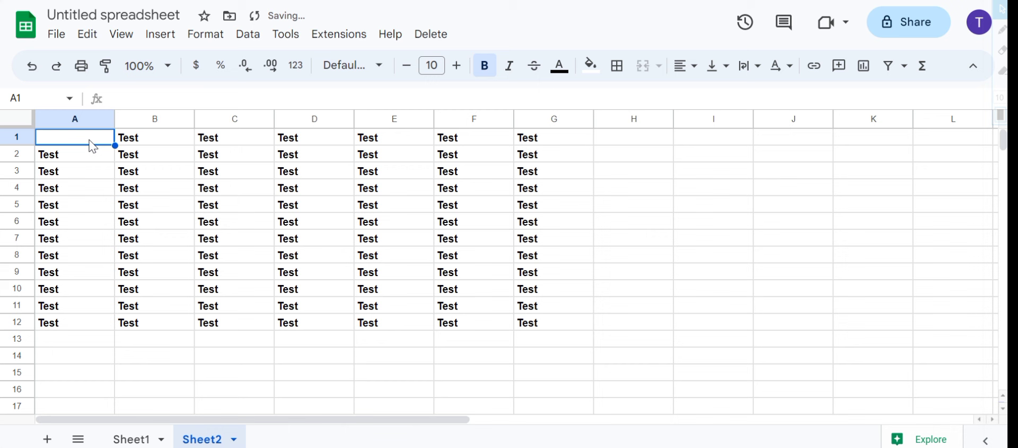
pyautogui.hotkey('ctrl', 'z')
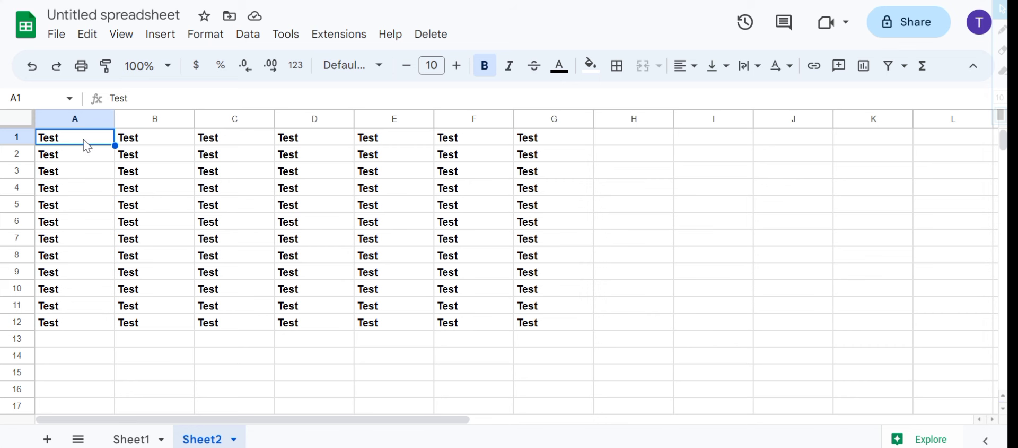
pyautogui.click(218, 36)
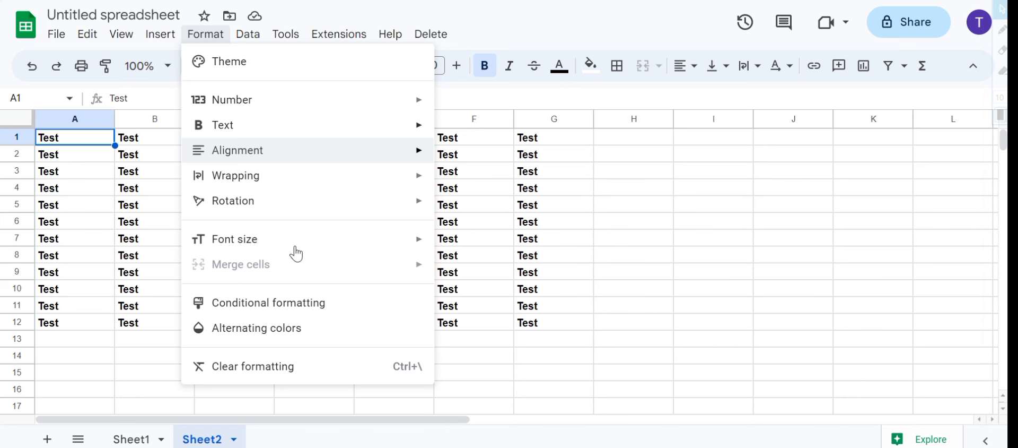
pyautogui.click(340, 377)
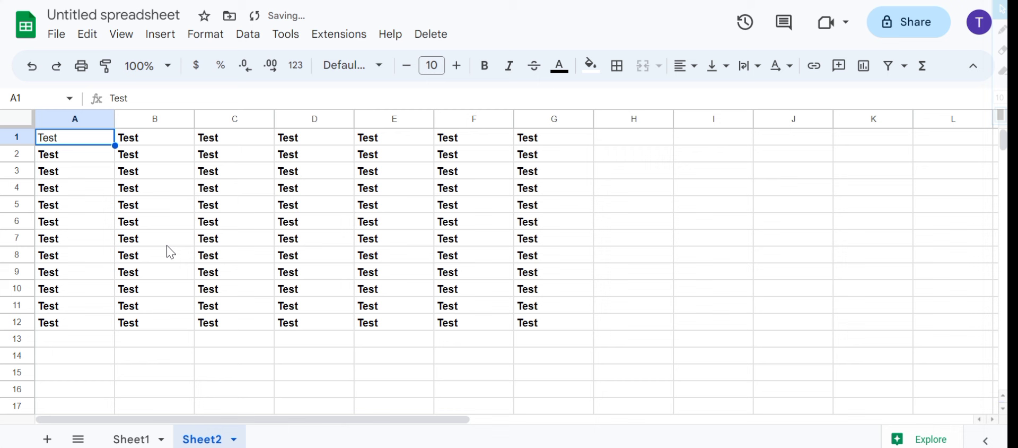
pyautogui.hotkey('ctrl', 'z')
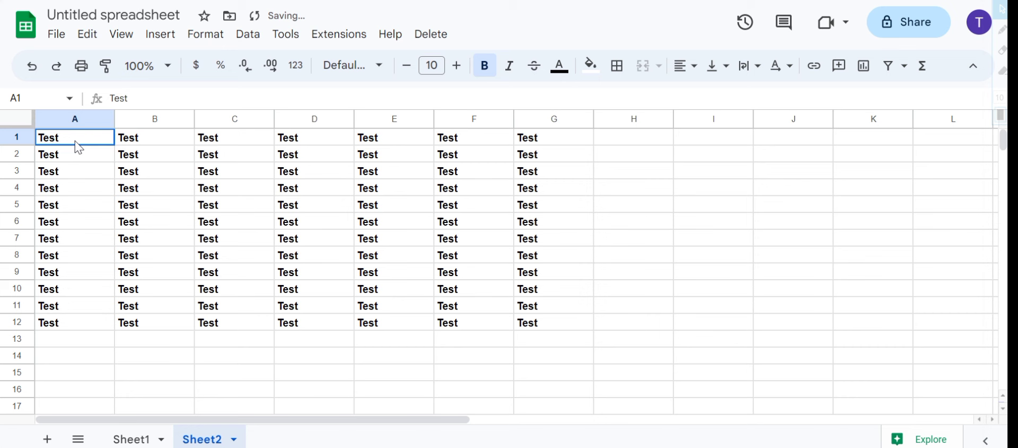
# Step: Test deleting and clearing formatting across the A1:G12 grid, then restore the contents and bold
pyautogui.moveTo(69, 142); pyautogui.dragTo(515, 311)
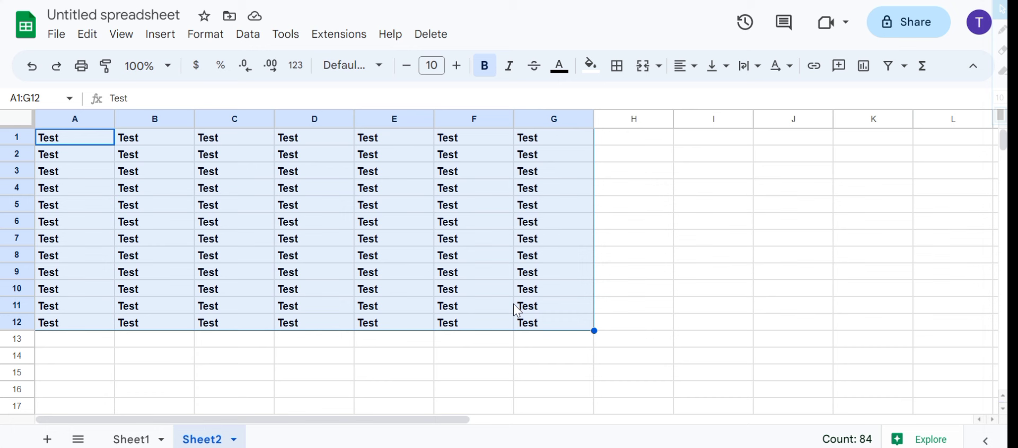
pyautogui.press('Delete')
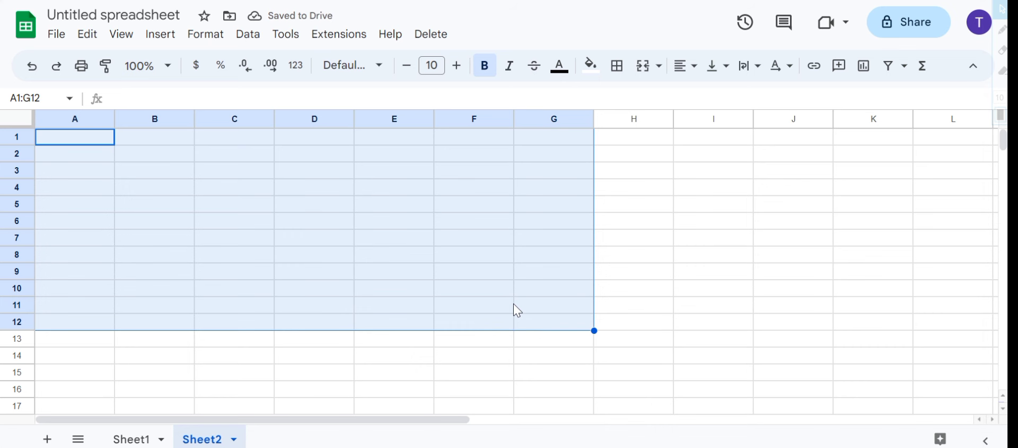
pyautogui.hotkey('ctrl', 'z')
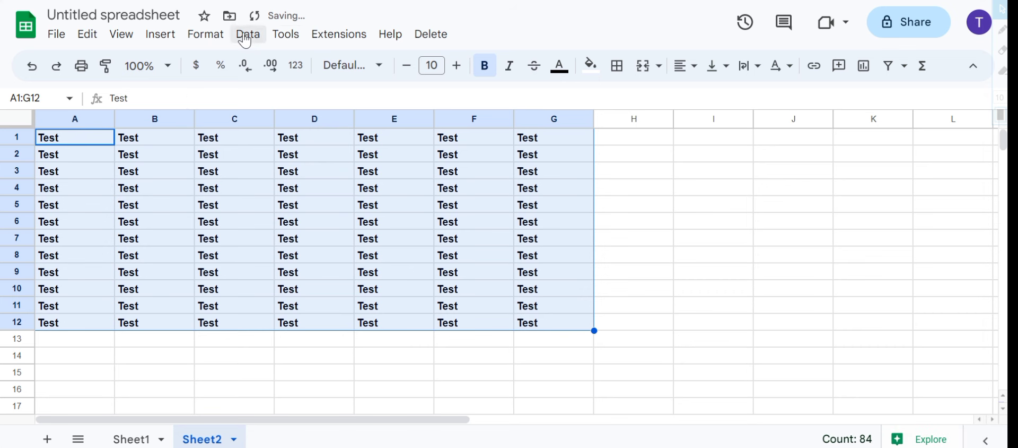
pyautogui.click(207, 38)
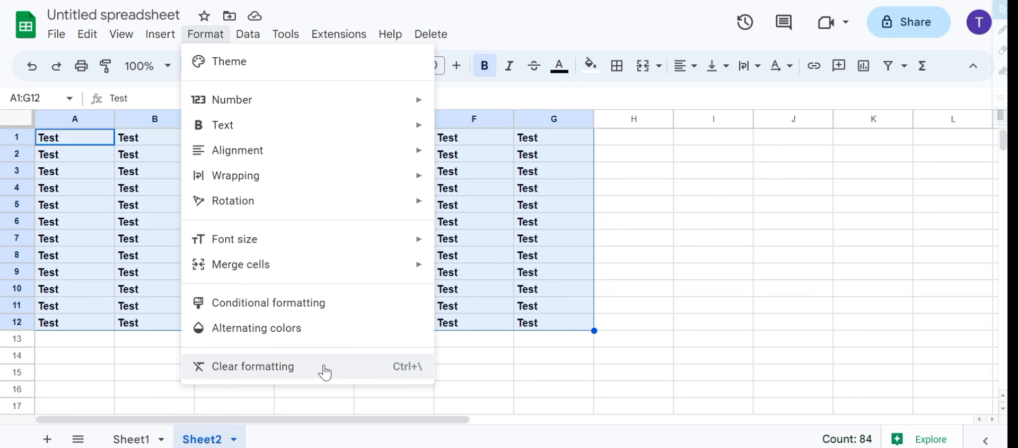
pyautogui.click(295, 371)
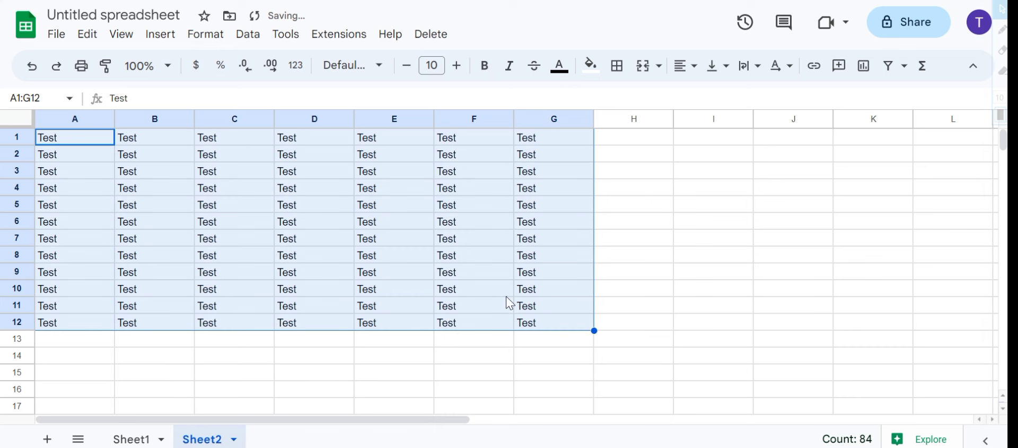
pyautogui.hotkey('ctrl', 'b')
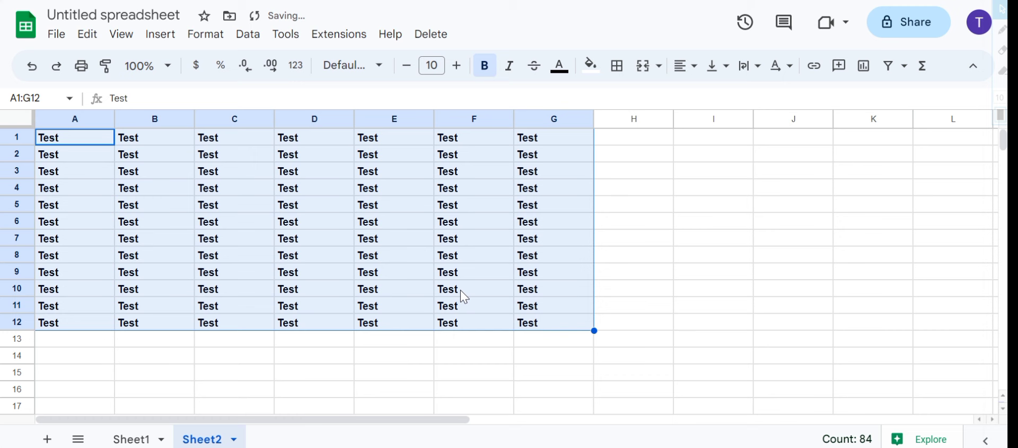
pyautogui.click(459, 271)
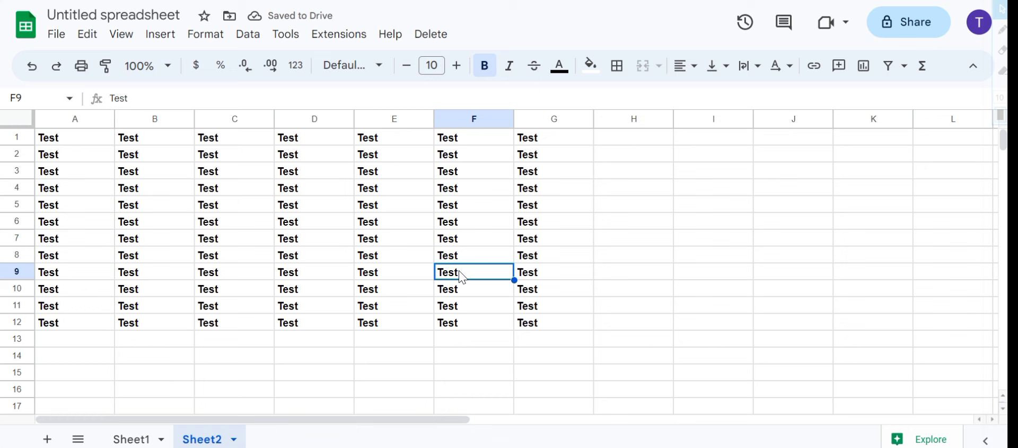
# Step: Delete only the values in A1:G12 via Edit > Delete > Values and check the emptied grid
pyautogui.click(59, 139)
pyautogui.moveTo(106, 170); pyautogui.dragTo(528, 336)
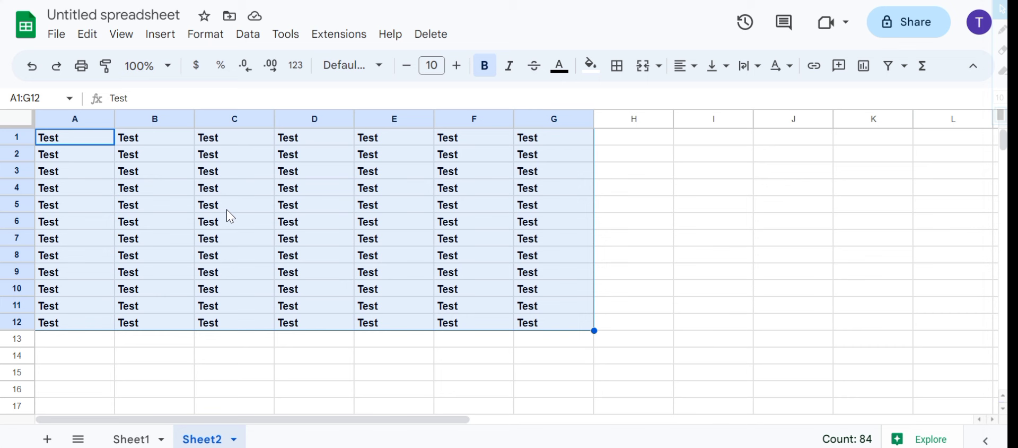
pyautogui.click(88, 35)
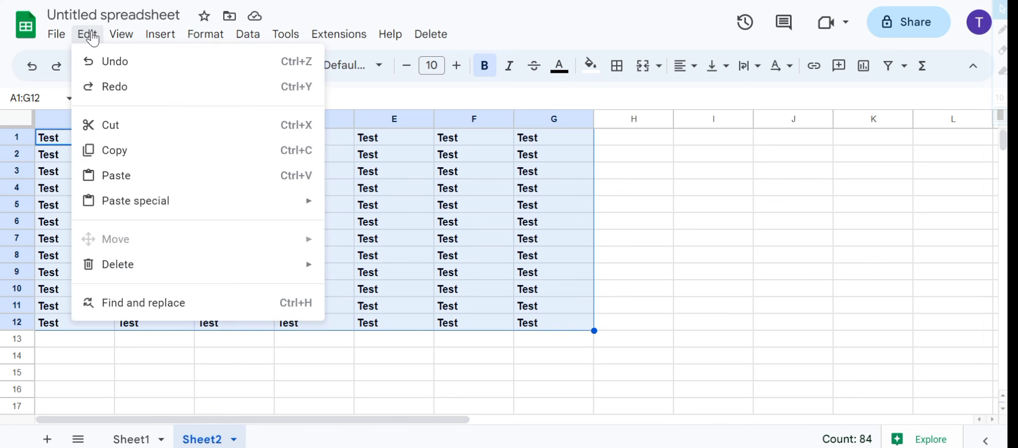
pyautogui.moveTo(117, 265)
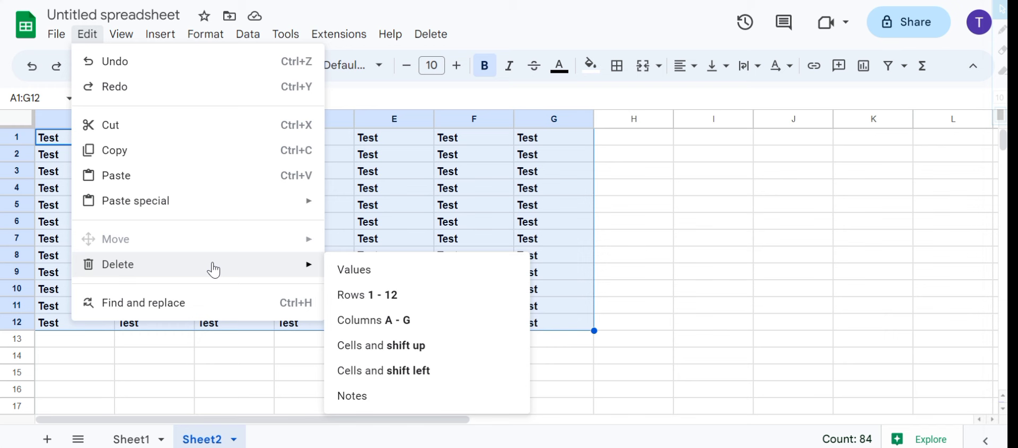
pyautogui.click(355, 276)
pyautogui.click(358, 277)
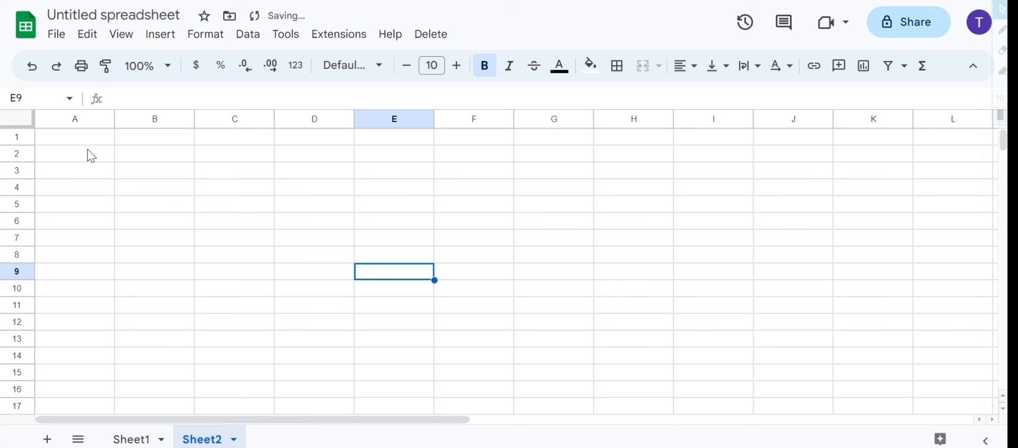
pyautogui.moveTo(88, 138)
pyautogui.mouseDown()
pyautogui.moveTo(587, 315)
pyautogui.moveTo(578, 312)
pyautogui.mouseUp()
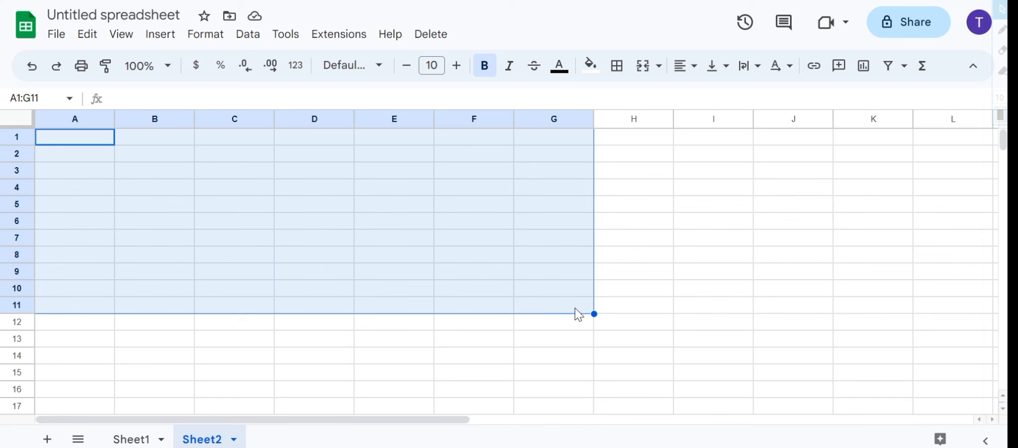
# Step: On Sheet1, select rows of the Value table and inspect B10's =SUM(B1:B9) total of 67798
pyautogui.click(484, 242)
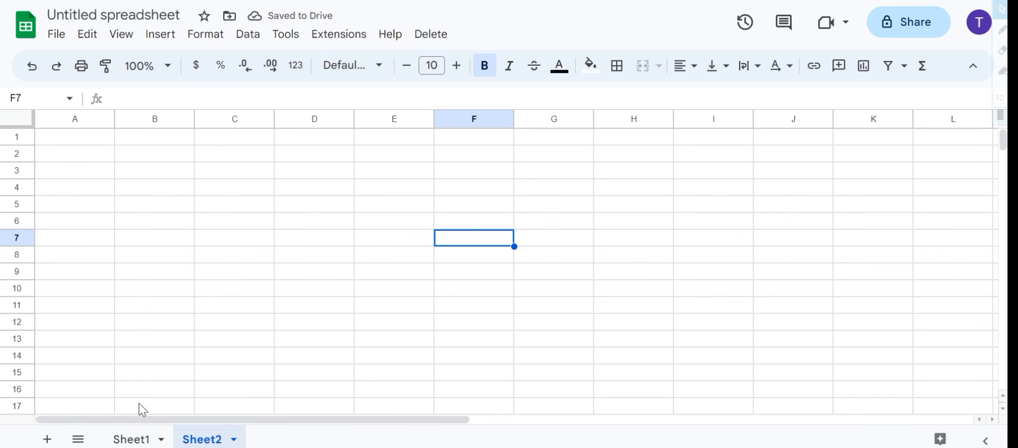
pyautogui.click(134, 438)
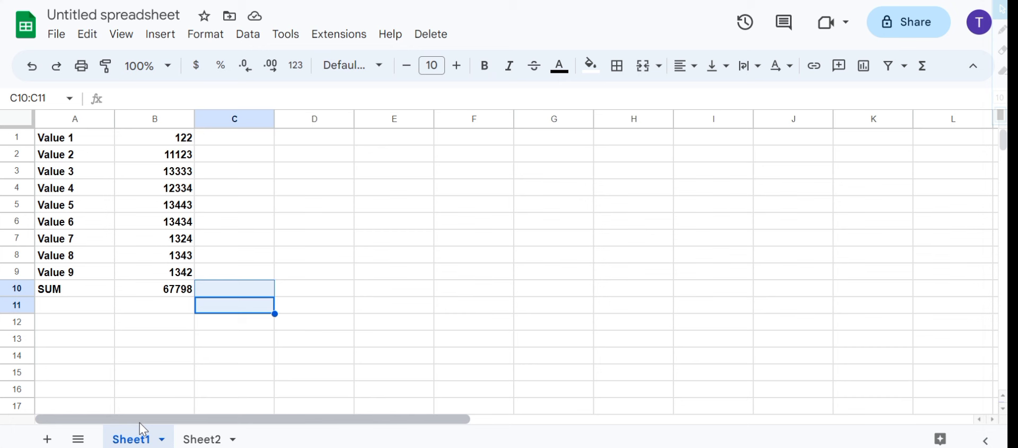
pyautogui.moveTo(67, 139)
pyautogui.mouseDown()
pyautogui.moveTo(154, 215)
pyautogui.moveTo(120, 234)
pyautogui.mouseUp()
pyautogui.moveTo(69, 257); pyautogui.dragTo(150, 227)
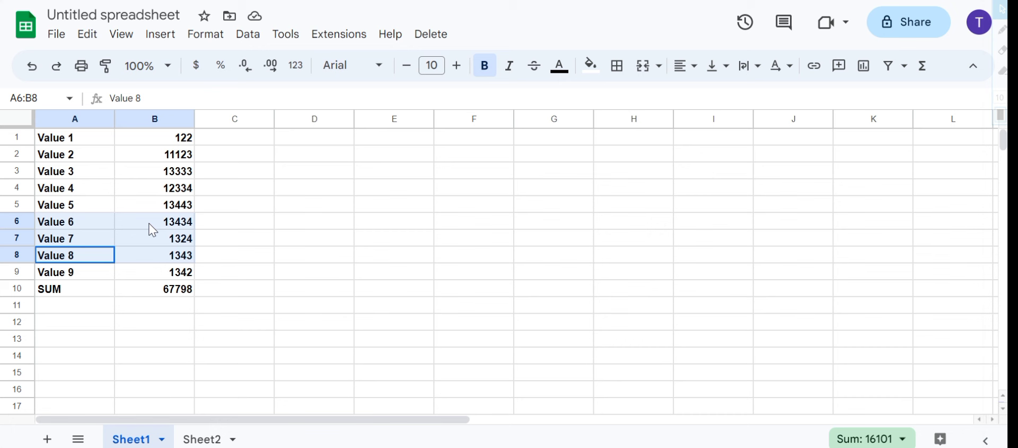
pyautogui.click(166, 297)
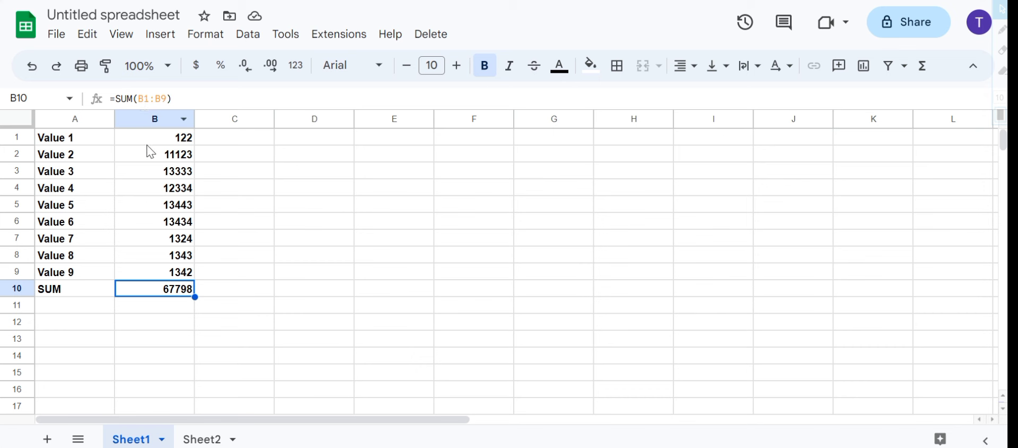
# Step: Open the Apps Script editor and select the Code.gs script defining the Delete menu
pyautogui.click(331, 35)
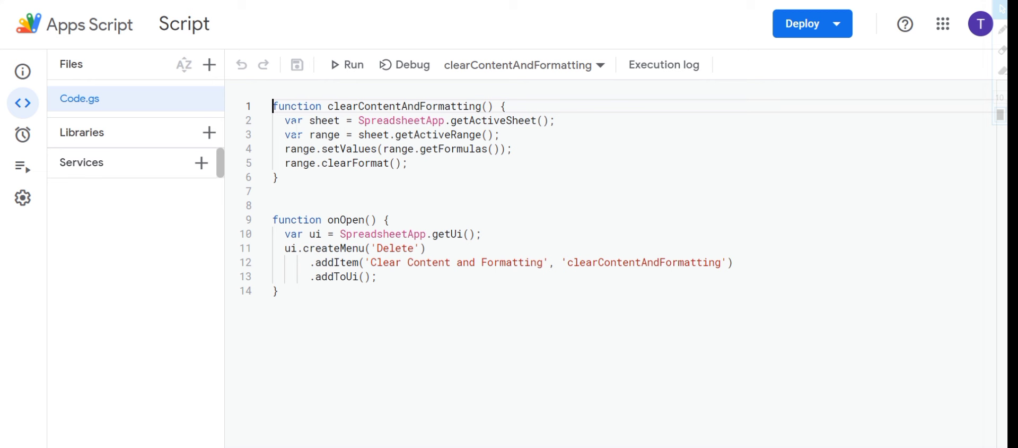
pyautogui.hotkey('shift', 'Up')
pyautogui.hotkey('shift', 'Up')
pyautogui.hotkey('shift', 'Up')
pyautogui.hotkey('shift', 'Up')
pyautogui.hotkey('shift', 'Up')
pyautogui.hotkey('shift', 'Up')
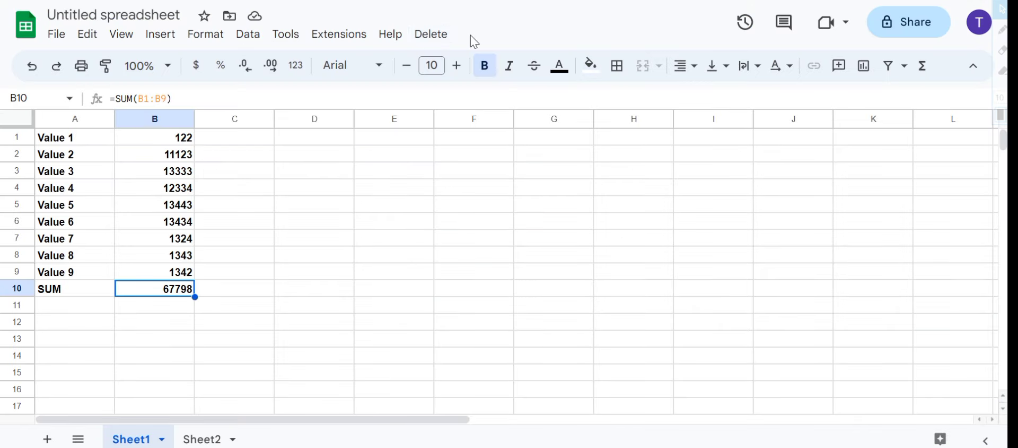
# Step: Select the A1:B10 Value table and show the Delete menu's Clear Content and Formatting command
pyautogui.click(436, 41)
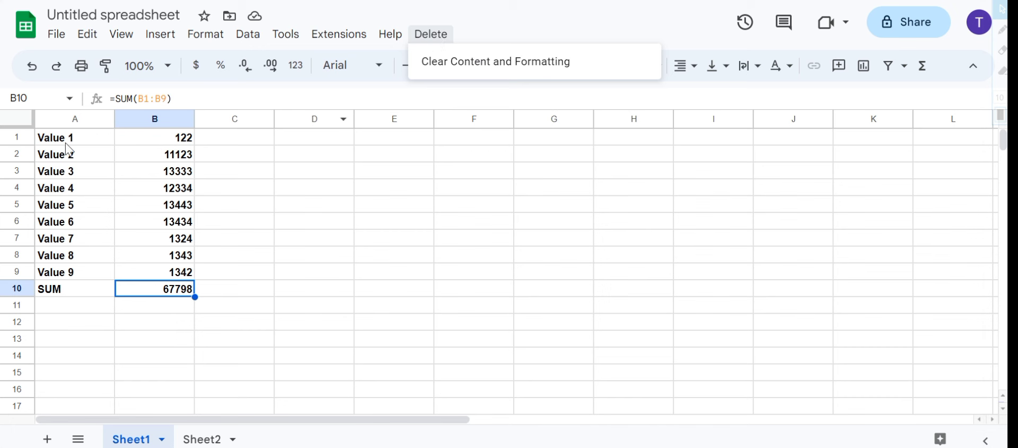
pyautogui.click(71, 139)
pyautogui.click(424, 36)
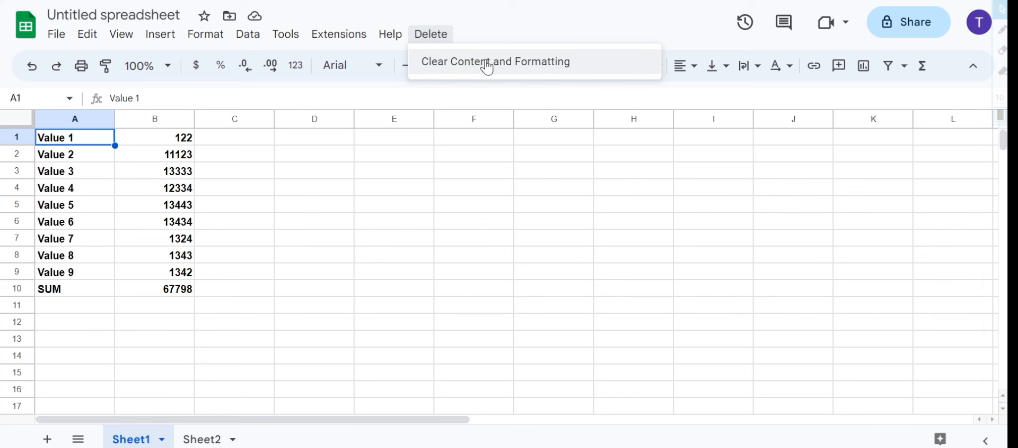
pyautogui.click(447, 35)
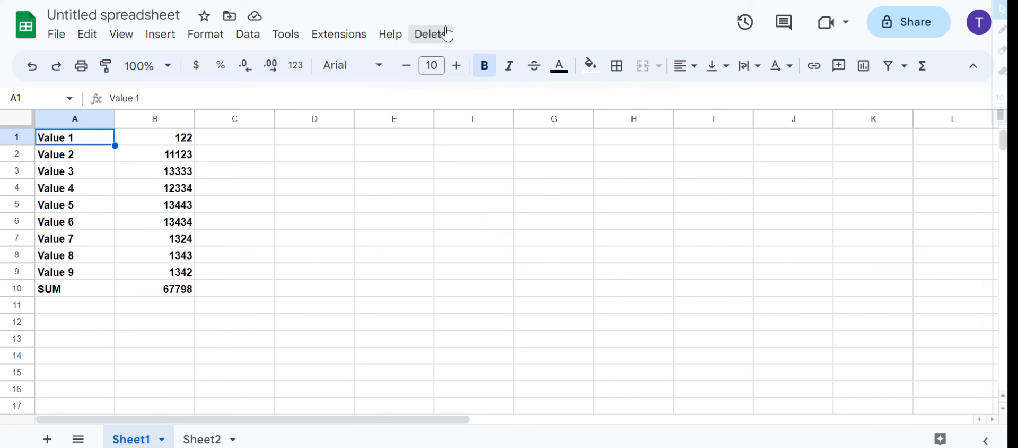
pyautogui.moveTo(74, 139); pyautogui.dragTo(221, 287)
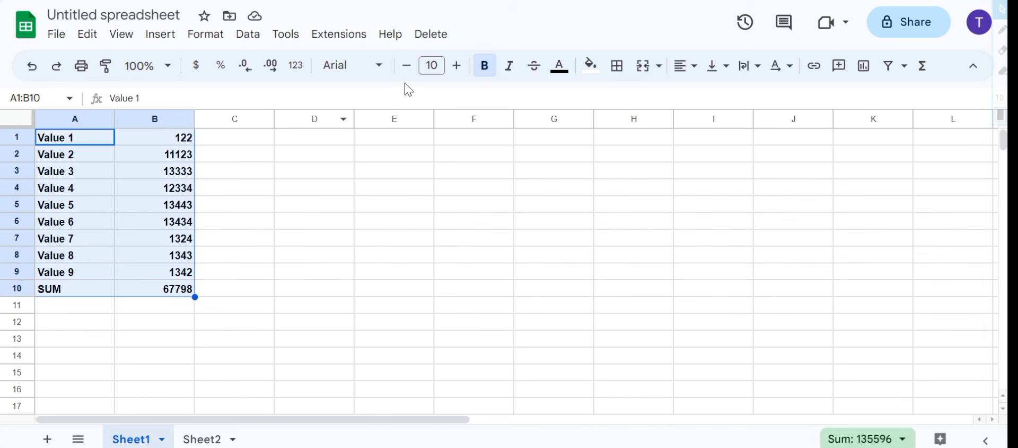
pyautogui.click(430, 36)
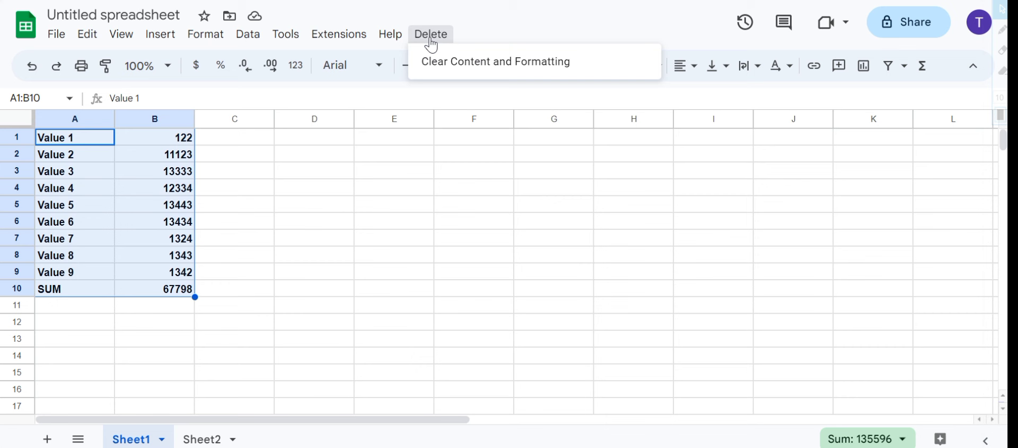
# Step: Run Clear Content and Formatting on A1:B10, then confirm rows are empty and B10 keeps =SUM(B1:B9)
pyautogui.click(473, 66)
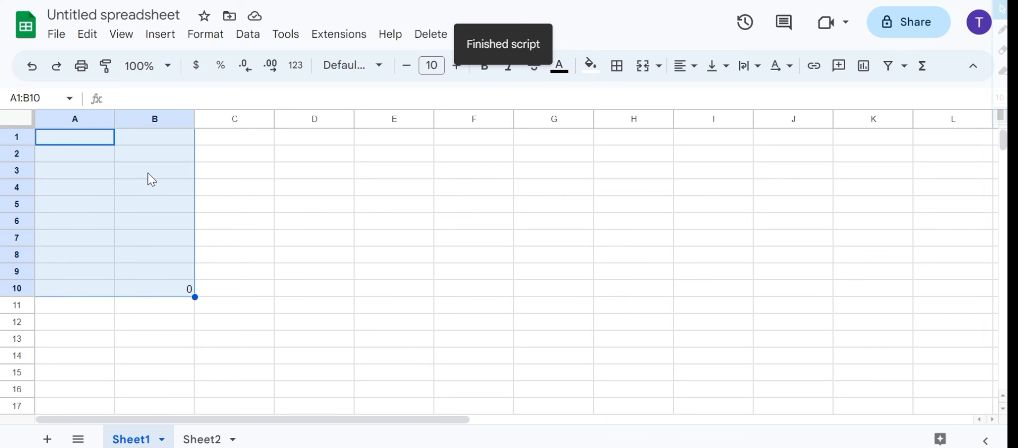
pyautogui.click(111, 159)
pyautogui.moveTo(93, 139); pyautogui.dragTo(163, 264)
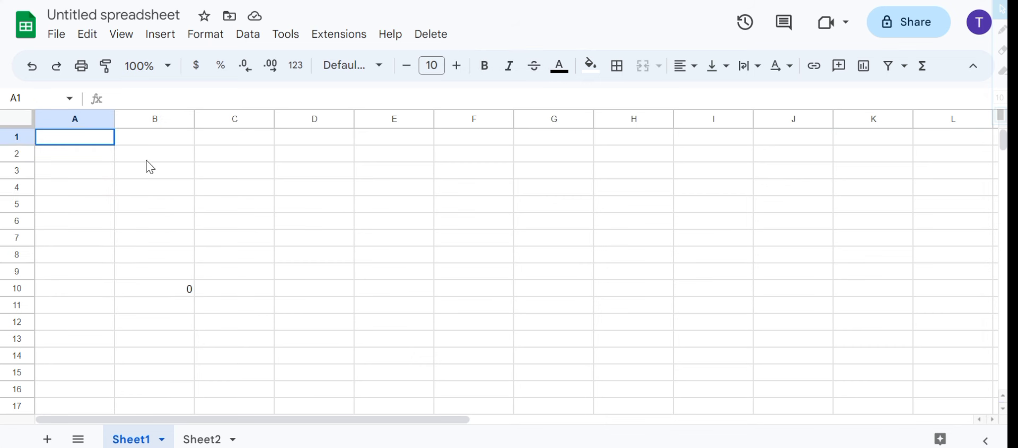
pyautogui.click(186, 291)
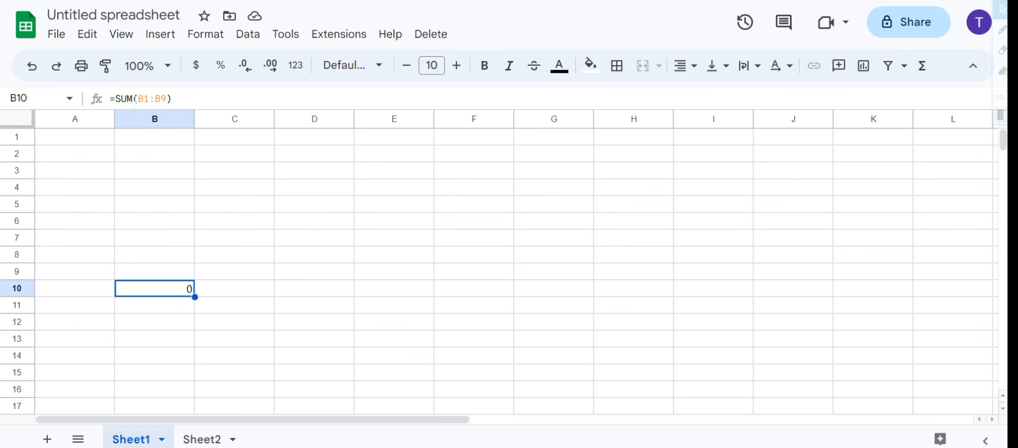